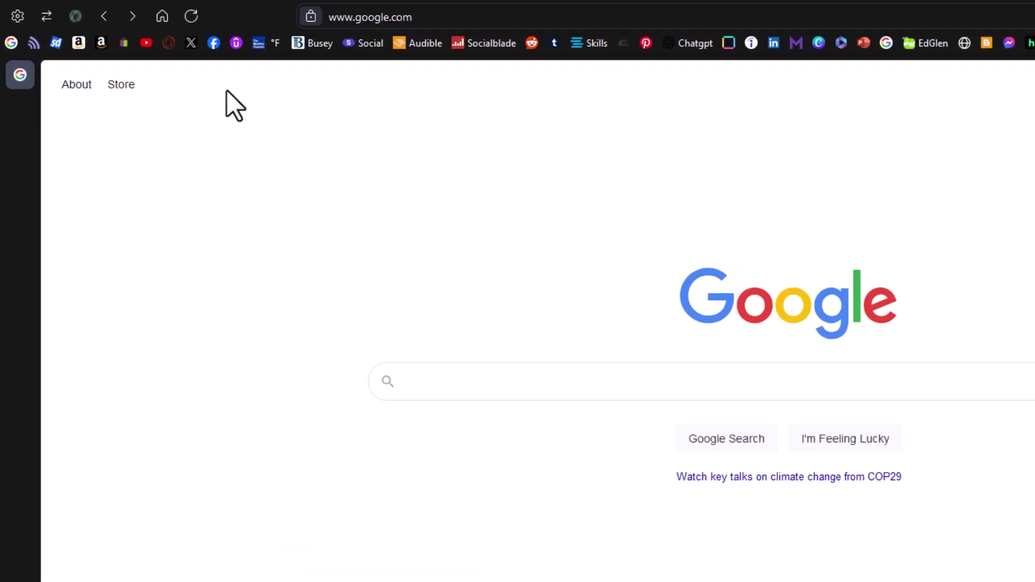
Load the current homepage, the Zen start page with DuckDuckGo search, via the toolbar Home button.
left_click(172, 16)
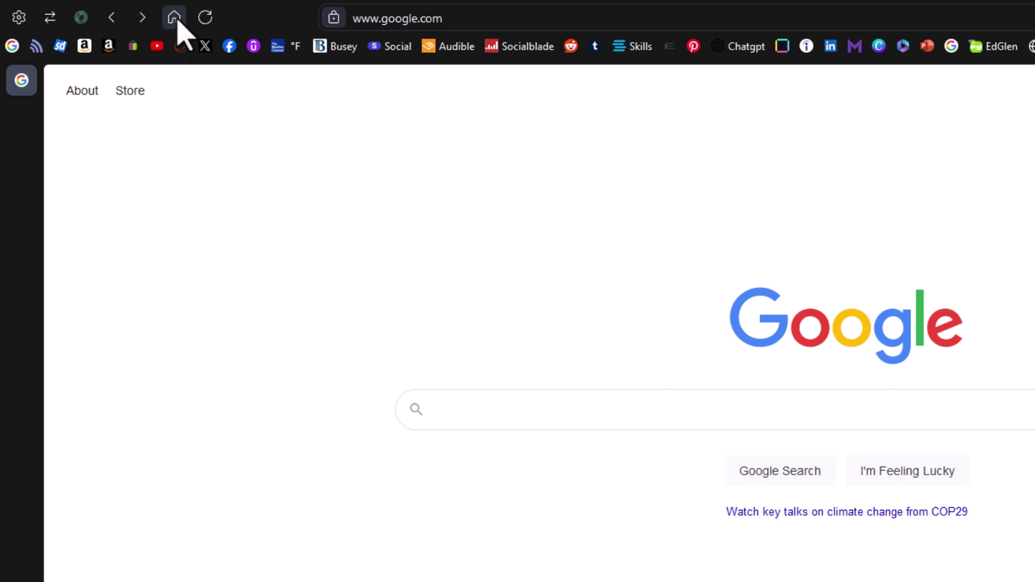
left_click(175, 18)
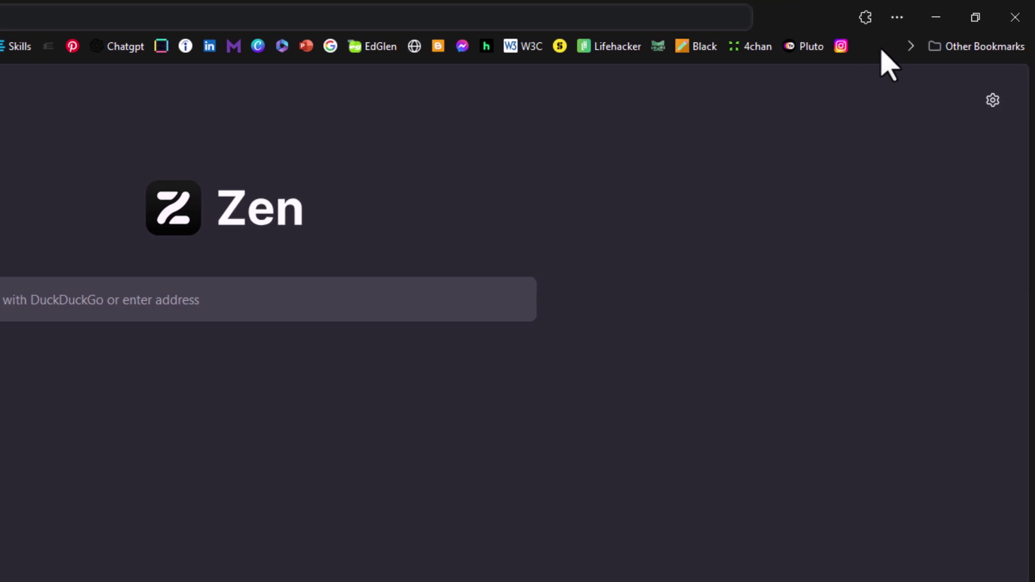
Open Settings from the three-dot menu, landing on the General section.
left_click(897, 19)
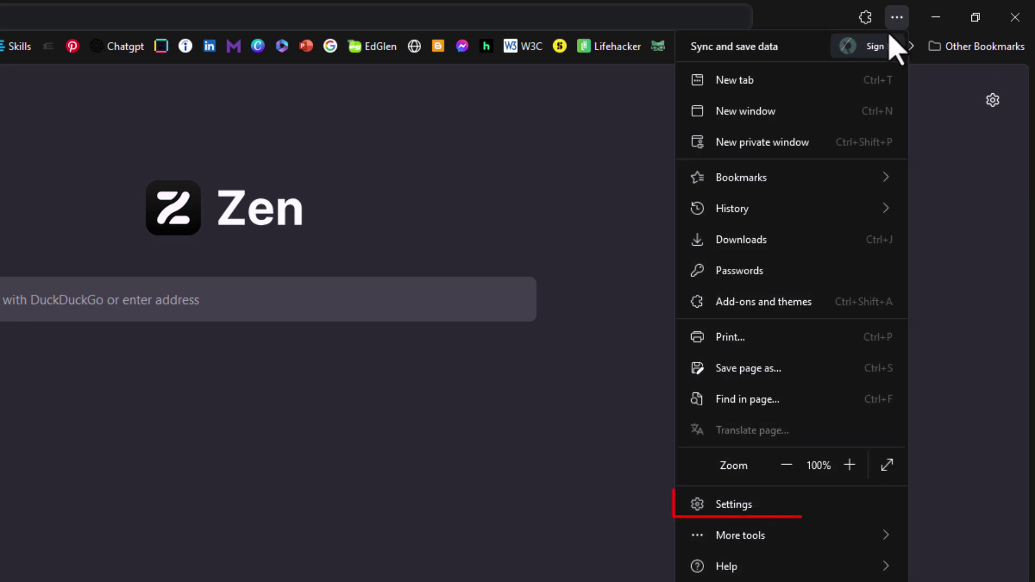
left_click(762, 504)
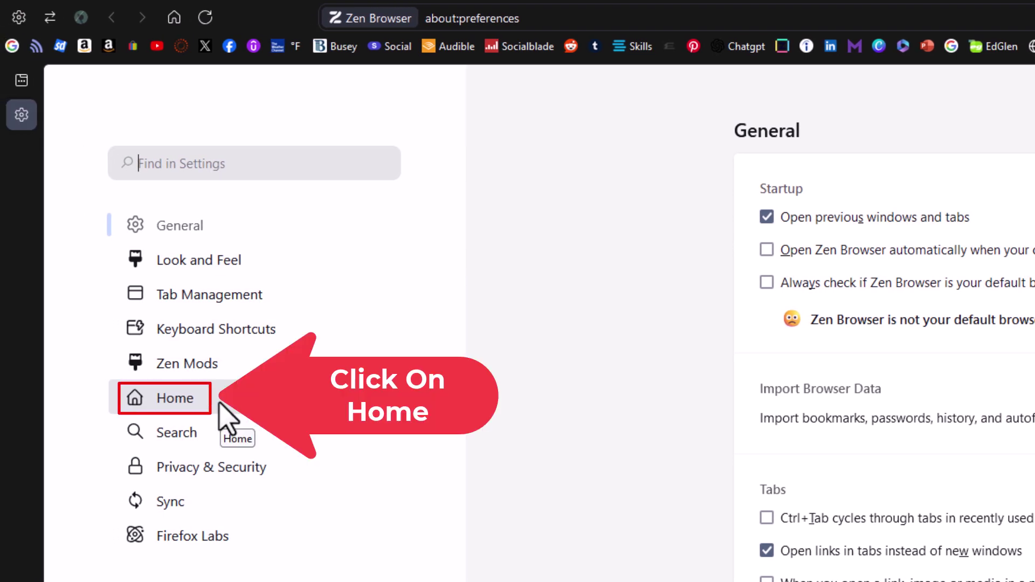
Show the Home settings section, where homepage and new tabs use Firefox Home (Default).
left_click(219, 403)
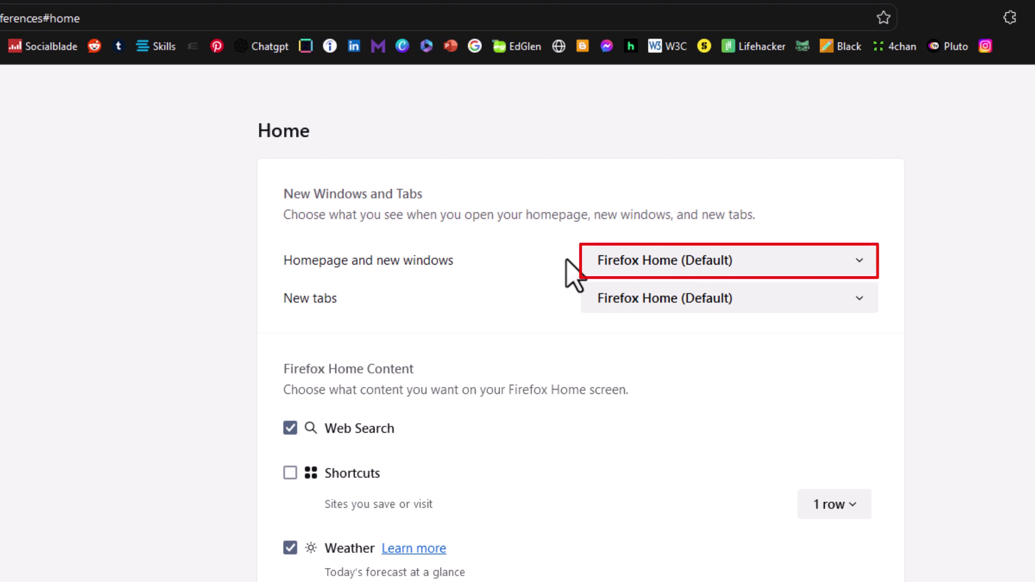
Switch 'Homepage and new windows' from Firefox Home to Custom URLs.
left_click(847, 274)
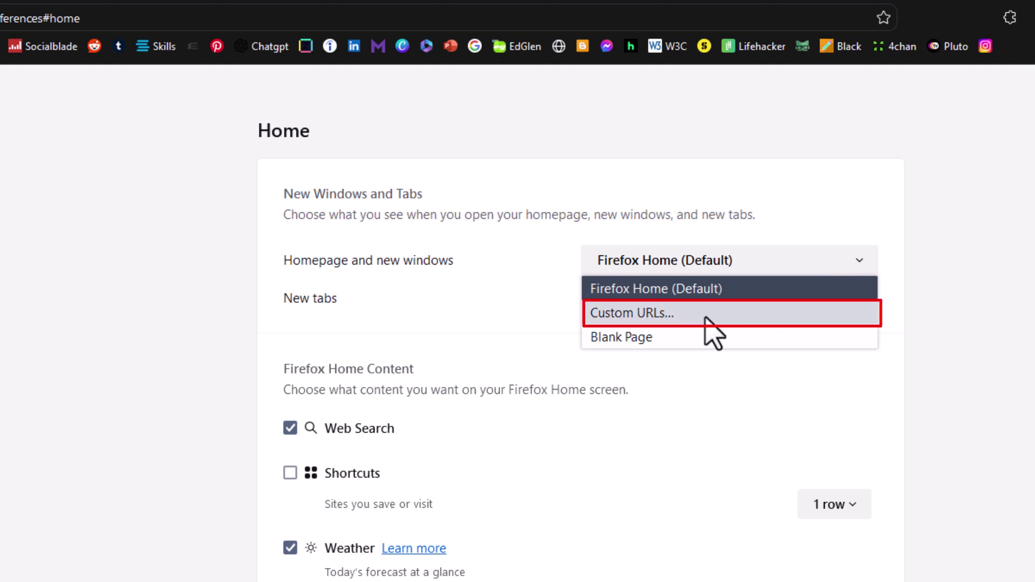
left_click(677, 316)
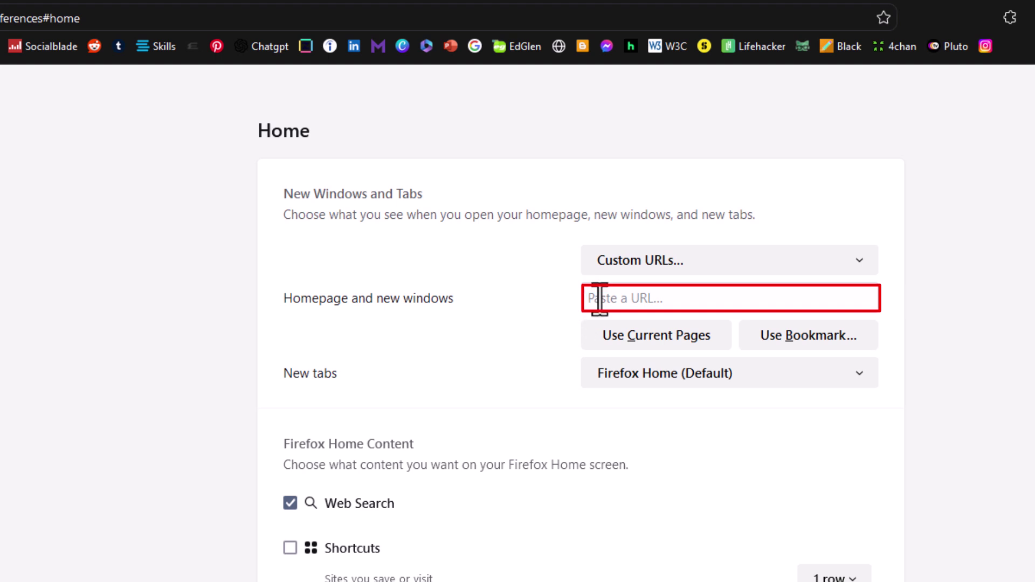
left_click(582, 297)
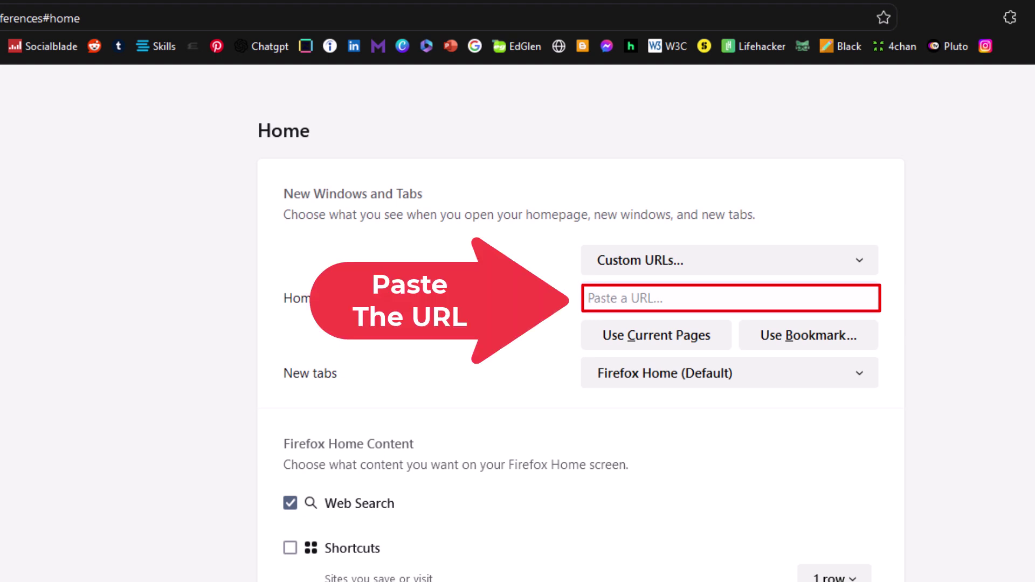
type("https://www.google.com/")
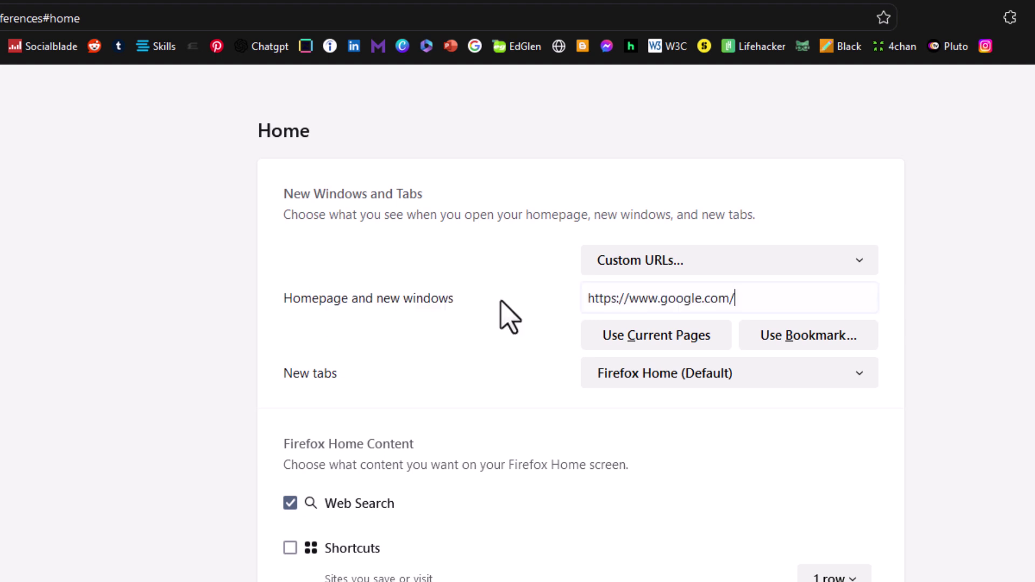